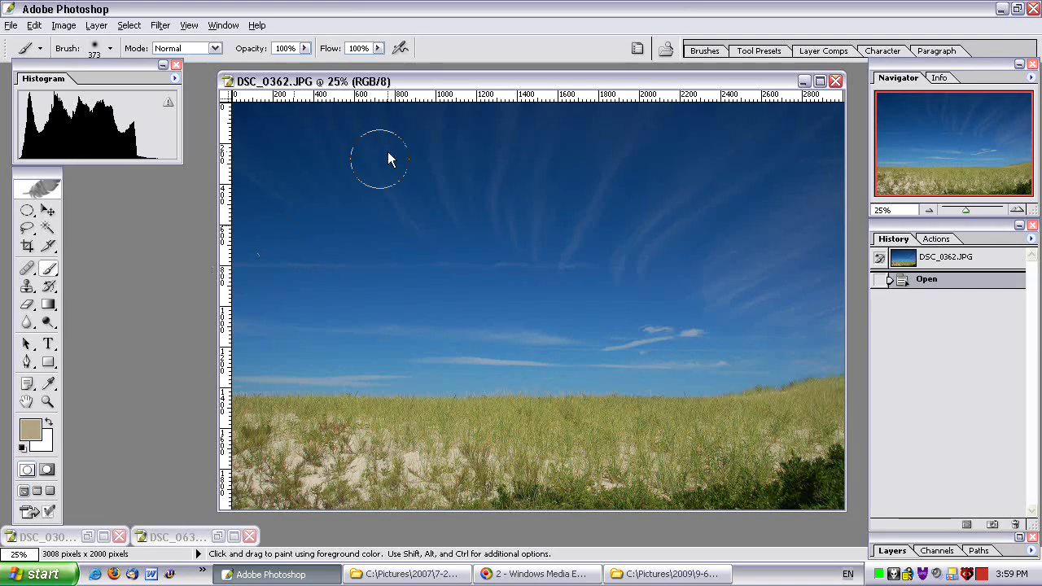
Apply Auto Contrast from Image > Adjustments to the whole DSC_0362.JPG beach photo
{"action": "left_click_drag", "start_coordinate": [406, 88], "coordinate": [400, 90]}
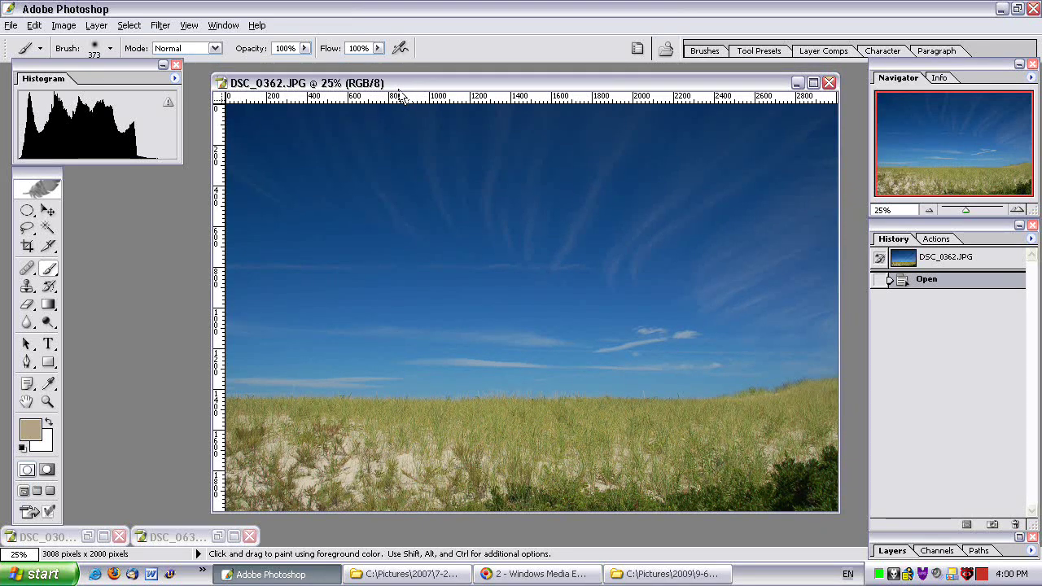
{"action": "left_click", "coordinate": [64, 25]}
{"action": "mouse_move", "coordinate": [87, 63]}
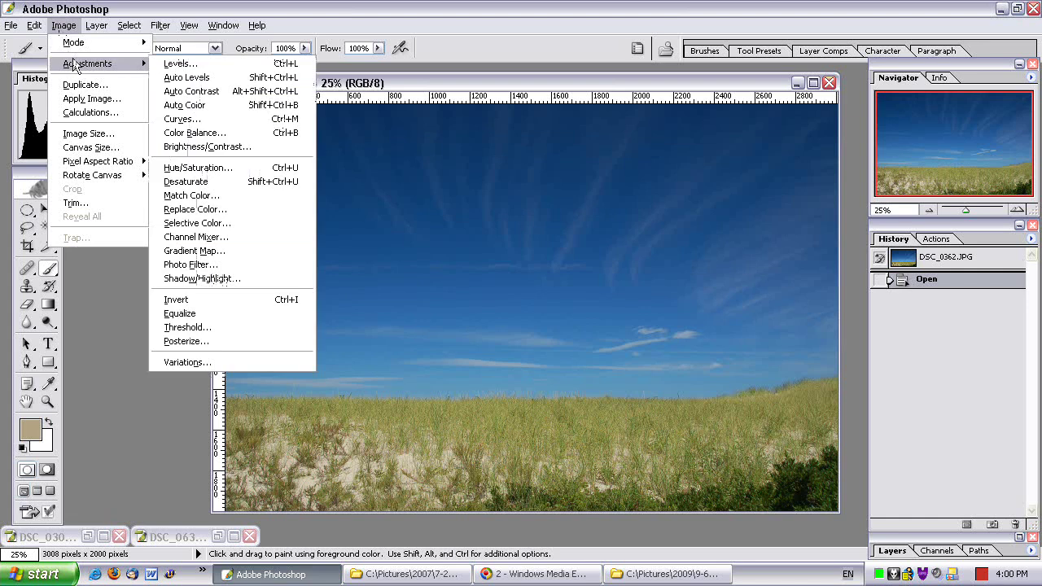
{"action": "left_click", "coordinate": [191, 92]}
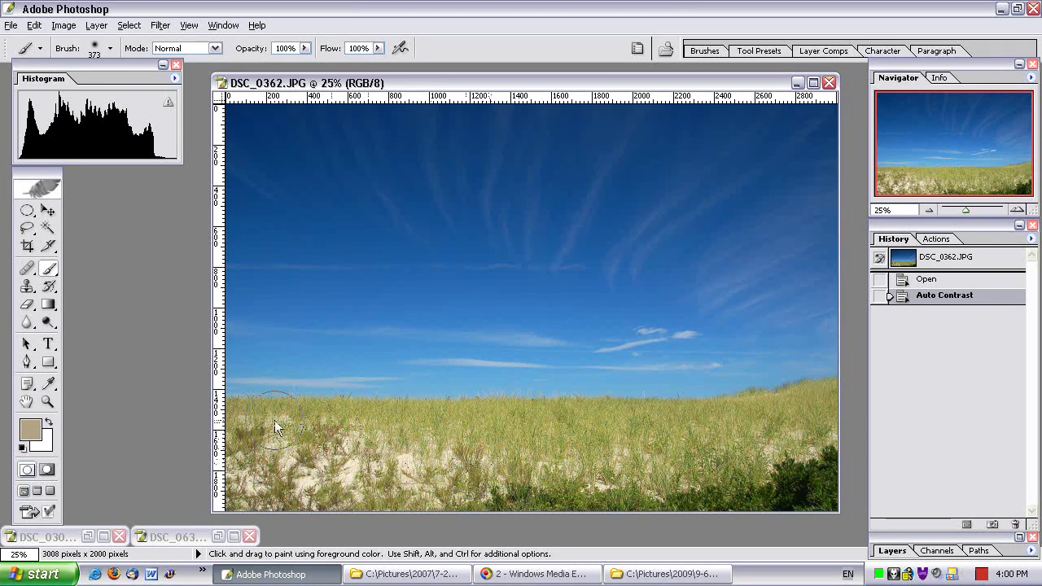
Paint a Quick Mask over the dune grass and convert it into a sky-only selection
{"action": "left_click", "coordinate": [48, 470]}
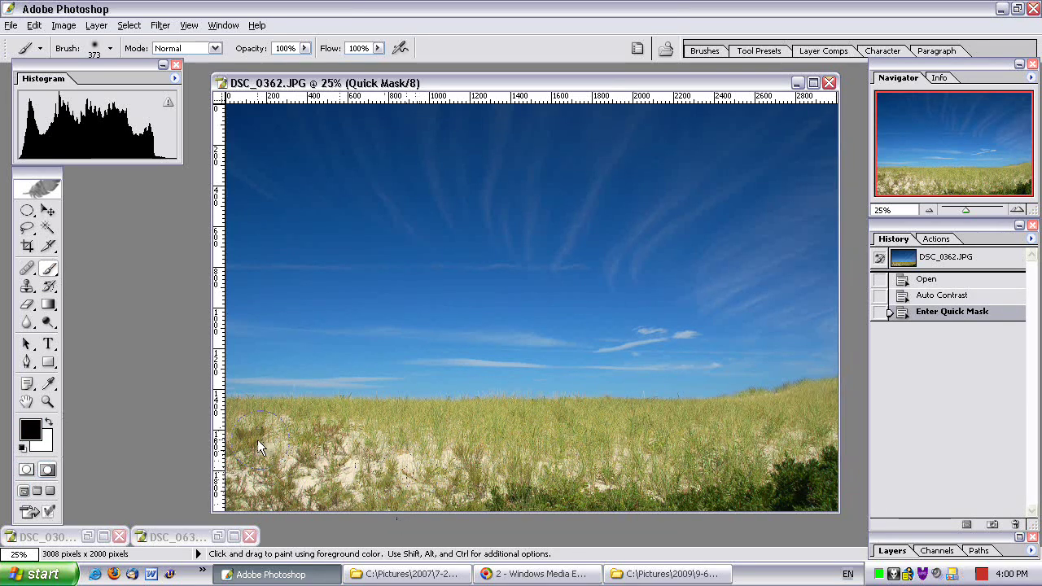
{"action": "mouse_move", "coordinate": [825, 413]}
{"action": "left_mouse_down"}
{"action": "mouse_move", "coordinate": [773, 436]}
{"action": "mouse_move", "coordinate": [704, 446]}
{"action": "mouse_move", "coordinate": [745, 441]}
{"action": "mouse_move", "coordinate": [236, 446]}
{"action": "mouse_move", "coordinate": [314, 452]}
{"action": "mouse_move", "coordinate": [258, 479]}
{"action": "mouse_move", "coordinate": [293, 486]}
{"action": "mouse_move", "coordinate": [243, 495]}
{"action": "mouse_move", "coordinate": [687, 483]}
{"action": "mouse_move", "coordinate": [434, 495]}
{"action": "mouse_move", "coordinate": [846, 493]}
{"action": "mouse_move", "coordinate": [735, 503]}
{"action": "mouse_move", "coordinate": [808, 457]}
{"action": "mouse_move", "coordinate": [808, 444]}
{"action": "mouse_move", "coordinate": [823, 514]}
{"action": "mouse_move", "coordinate": [831, 450]}
{"action": "mouse_move", "coordinate": [323, 475]}
{"action": "mouse_move", "coordinate": [255, 451]}
{"action": "mouse_move", "coordinate": [781, 464]}
{"action": "mouse_move", "coordinate": [370, 443]}
{"action": "mouse_move", "coordinate": [232, 468]}
{"action": "mouse_move", "coordinate": [372, 499]}
{"action": "mouse_move", "coordinate": [610, 493]}
{"action": "mouse_move", "coordinate": [741, 482]}
{"action": "mouse_move", "coordinate": [846, 424]}
{"action": "left_mouse_up"}
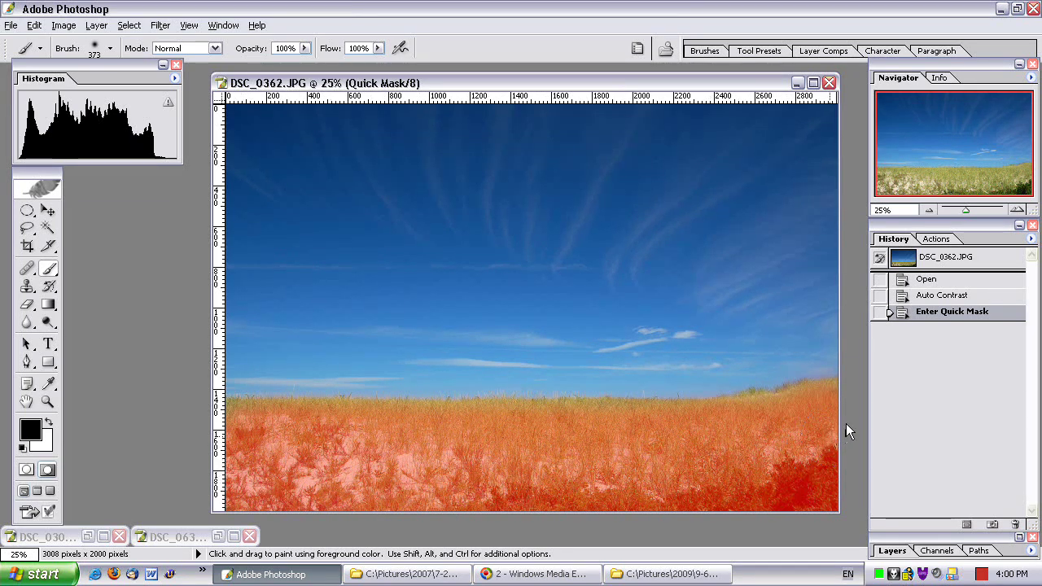
{"action": "left_click", "coordinate": [29, 471]}
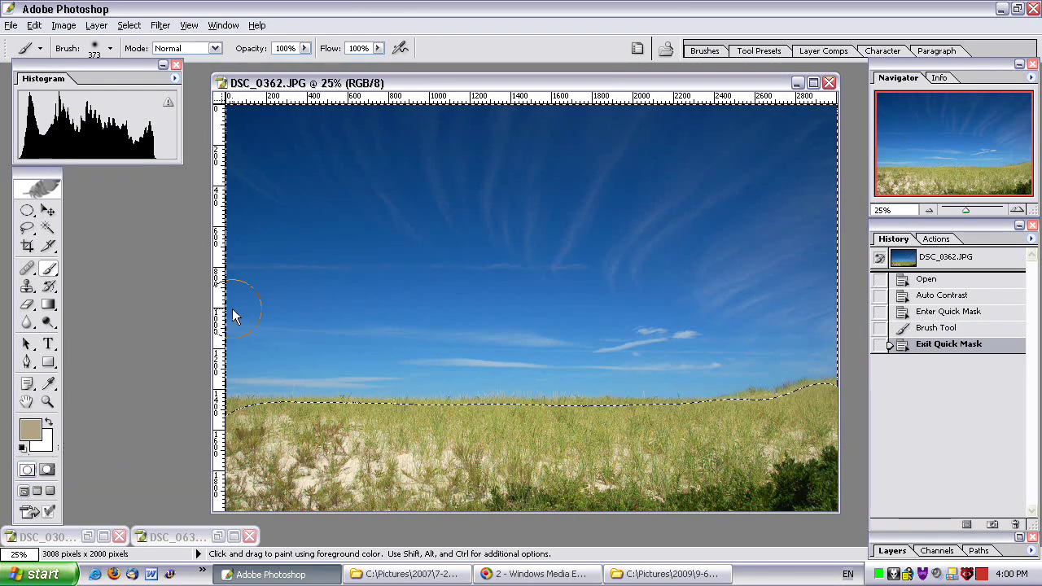
Apply Auto Contrast to the selected sky, then invert the selection to the grass
{"action": "left_click", "coordinate": [73, 26]}
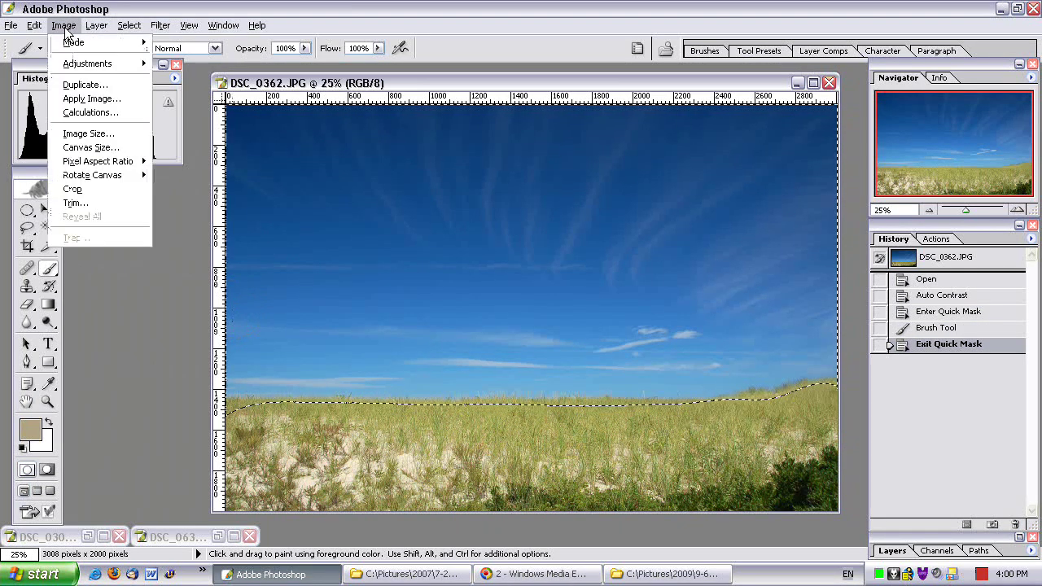
{"action": "mouse_move", "coordinate": [90, 64]}
{"action": "left_click", "coordinate": [190, 89]}
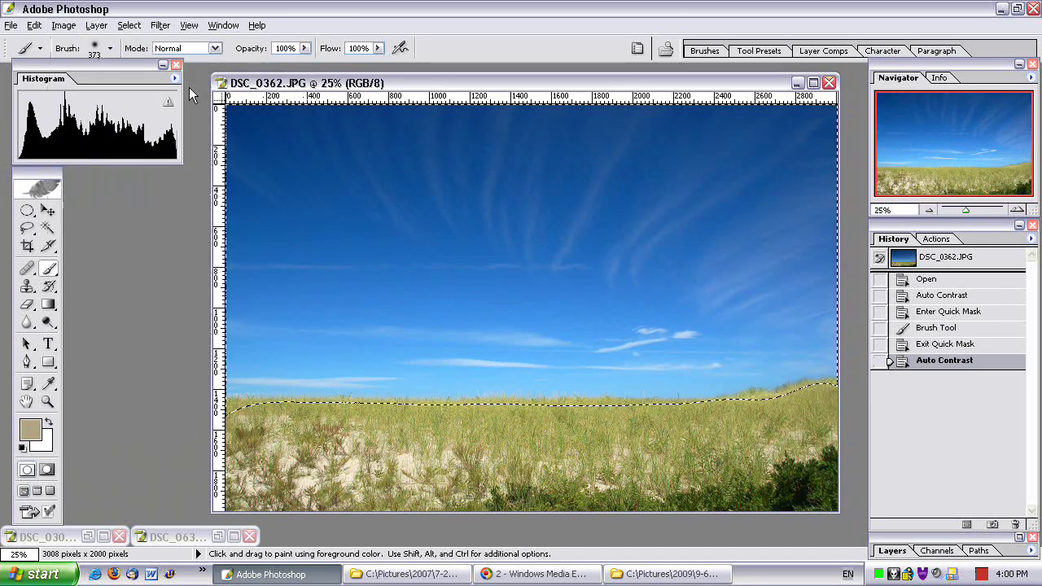
{"action": "left_click", "coordinate": [128, 25]}
{"action": "left_click", "coordinate": [140, 88]}
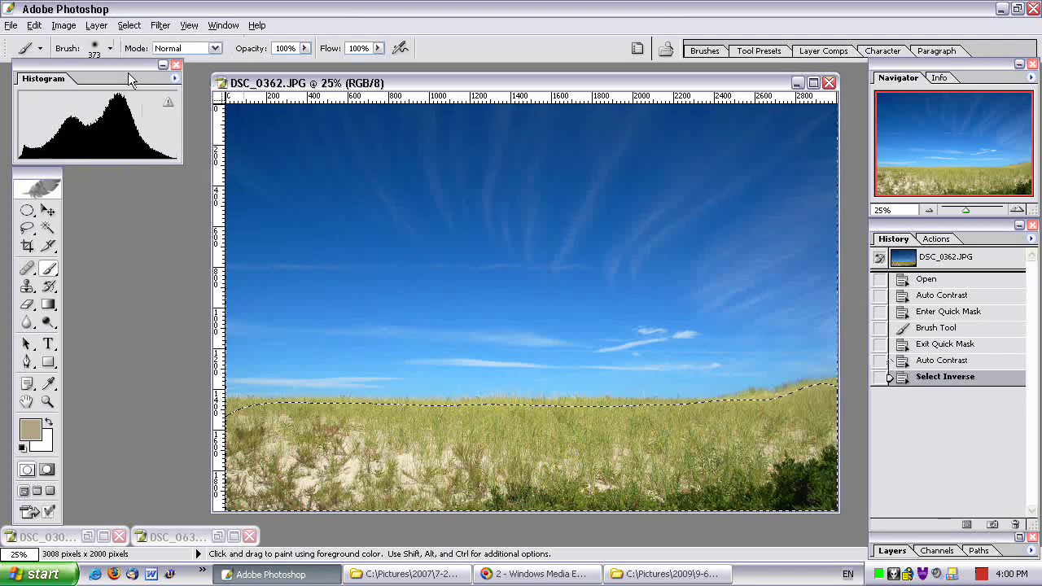
Try Auto Contrast and then Auto Levels on the grass, undoing each one
{"action": "left_click", "coordinate": [63, 26]}
{"action": "mouse_move", "coordinate": [81, 65]}
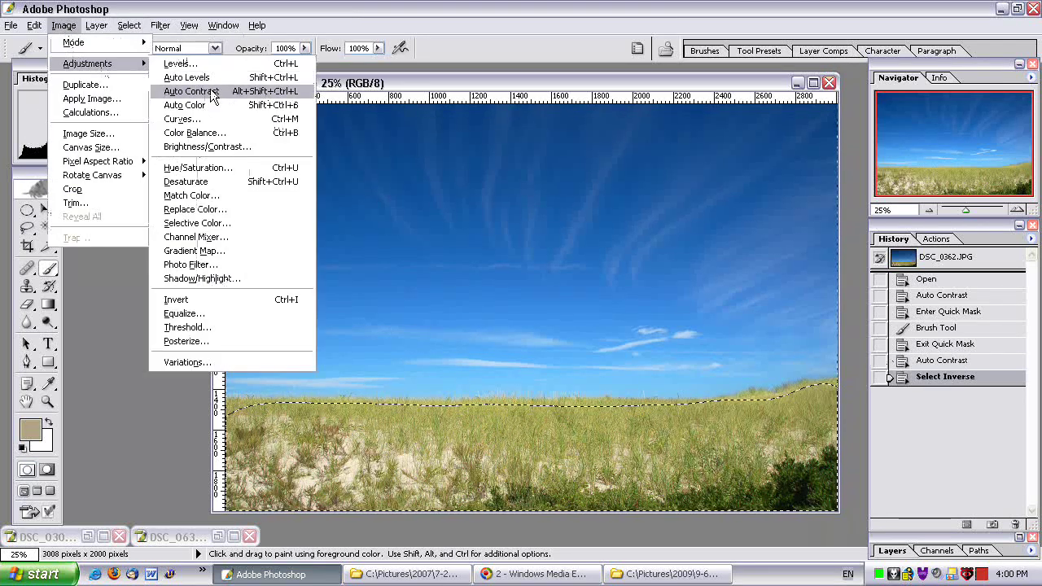
{"action": "left_click", "coordinate": [175, 95]}
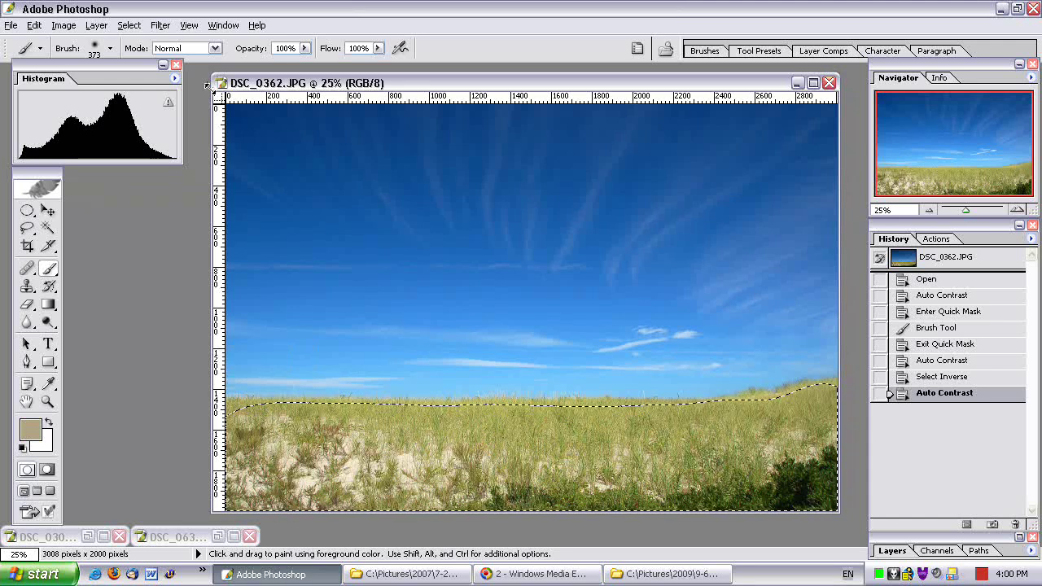
{"action": "key", "text": "ctrl+z"}
{"action": "left_click", "coordinate": [63, 25]}
{"action": "mouse_move", "coordinate": [92, 63]}
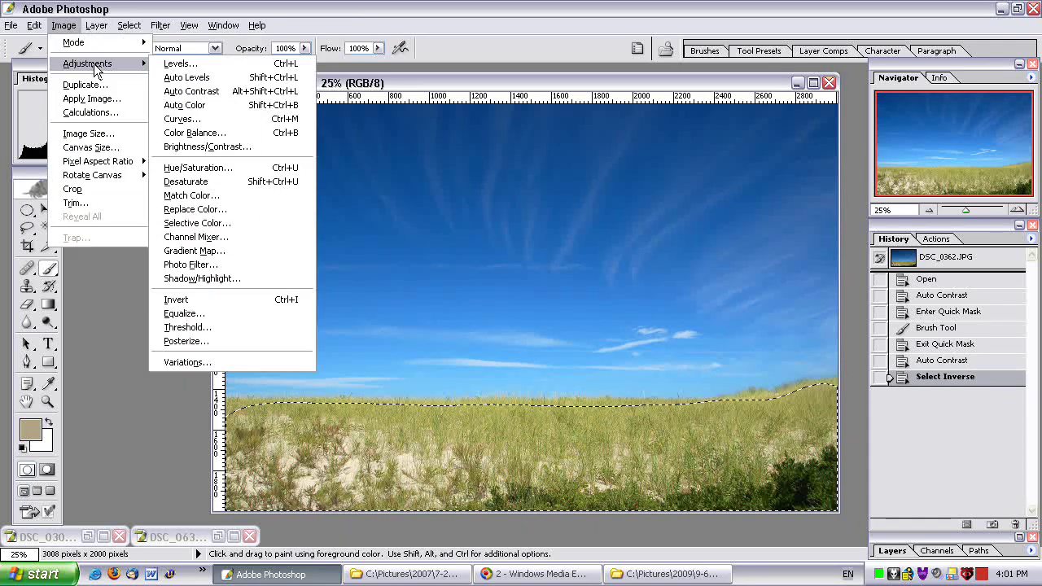
{"action": "left_click", "coordinate": [190, 78]}
{"action": "key", "text": "ctrl+z"}
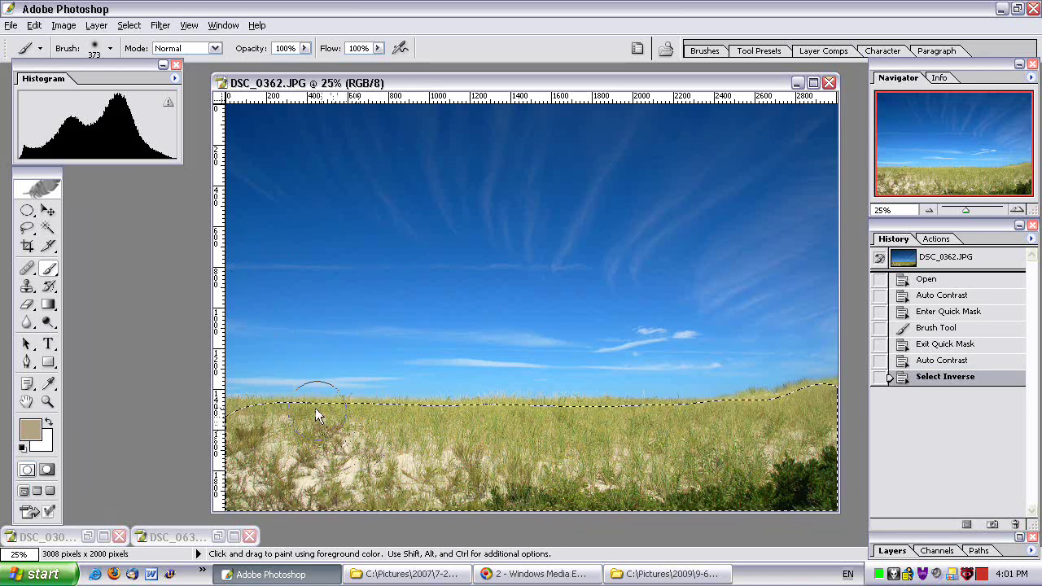
Deepen the grass shadows with a Curves black-point adjustment, checking Preview before applying
{"action": "left_click", "coordinate": [65, 25]}
{"action": "mouse_move", "coordinate": [93, 60]}
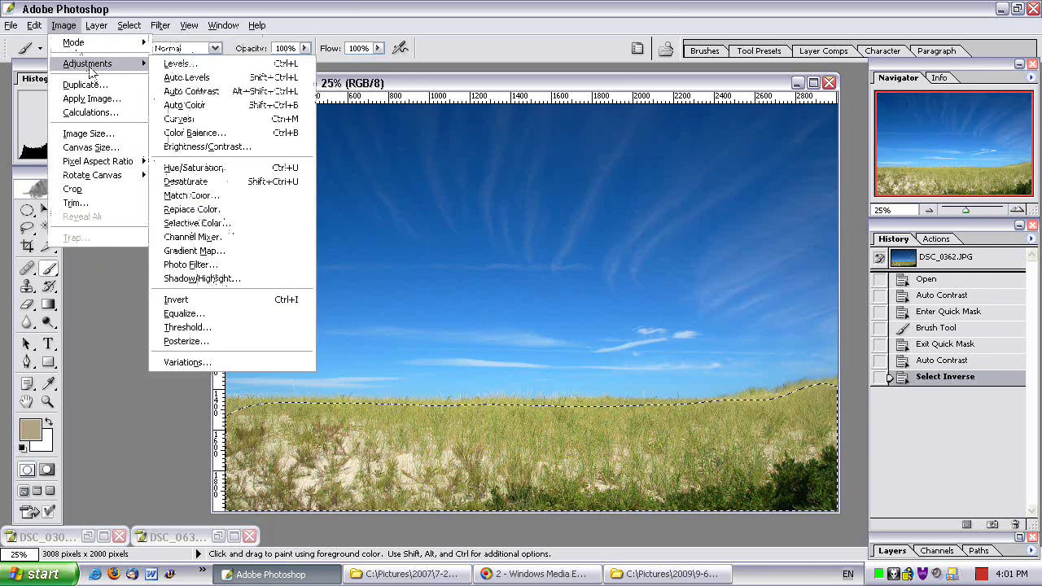
{"action": "left_click", "coordinate": [199, 125]}
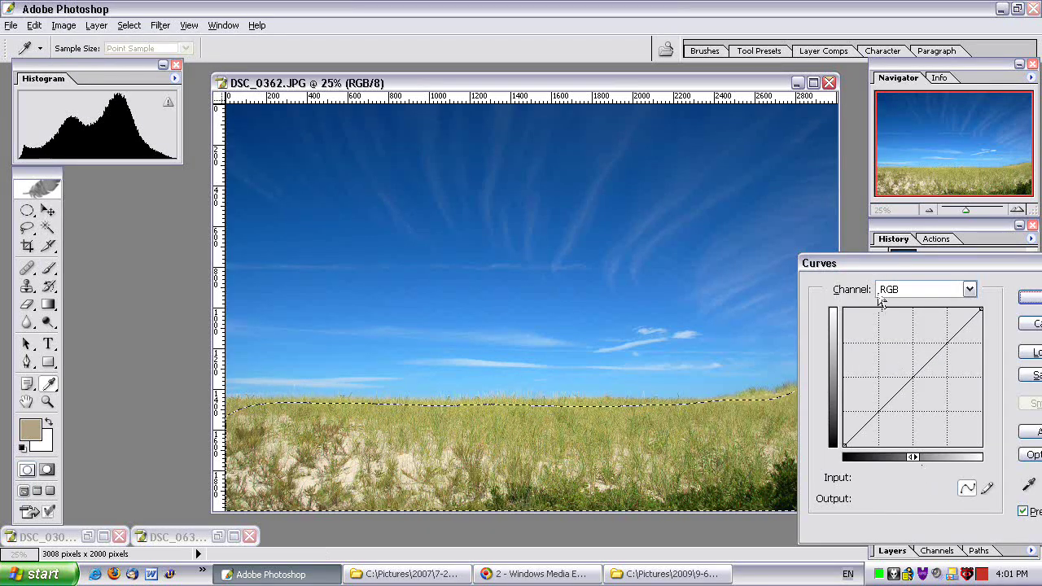
{"action": "left_click_drag", "start_coordinate": [870, 261], "coordinate": [928, 264]}
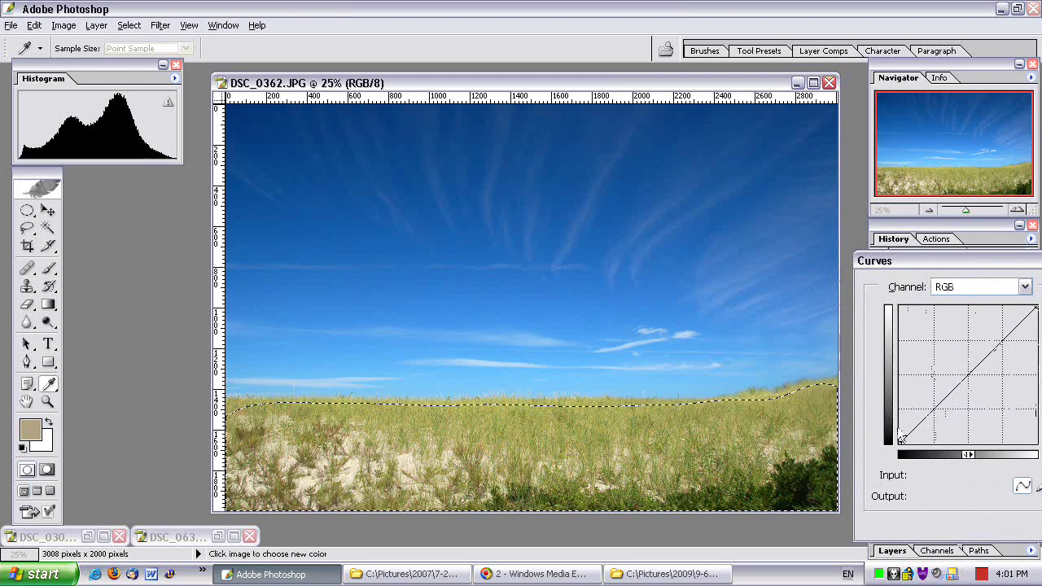
{"action": "left_click_drag", "start_coordinate": [899, 442], "coordinate": [907, 452]}
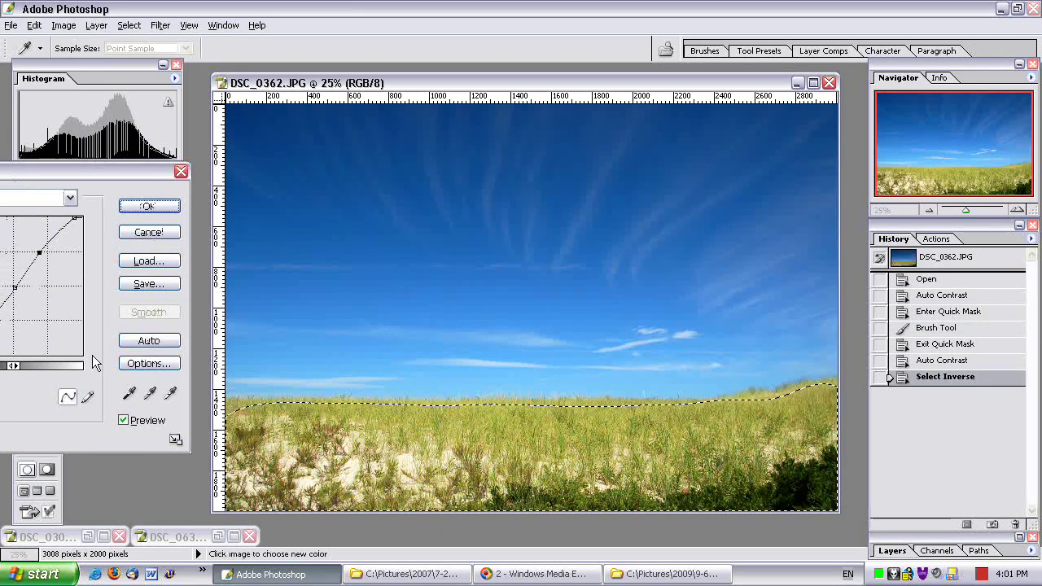
{"action": "left_click", "coordinate": [124, 420]}
{"action": "left_click", "coordinate": [143, 426]}
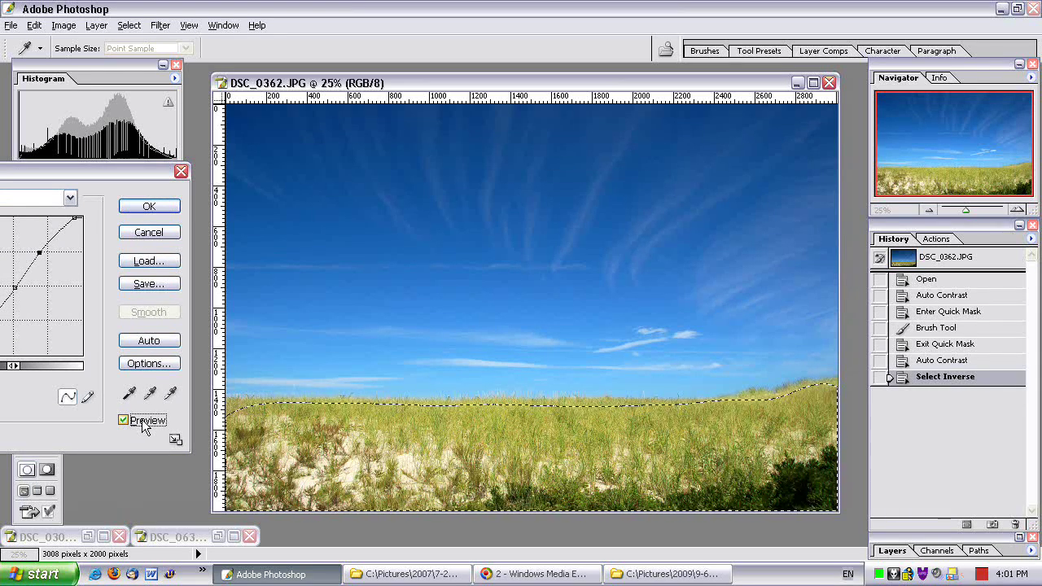
{"action": "left_click", "coordinate": [149, 206]}
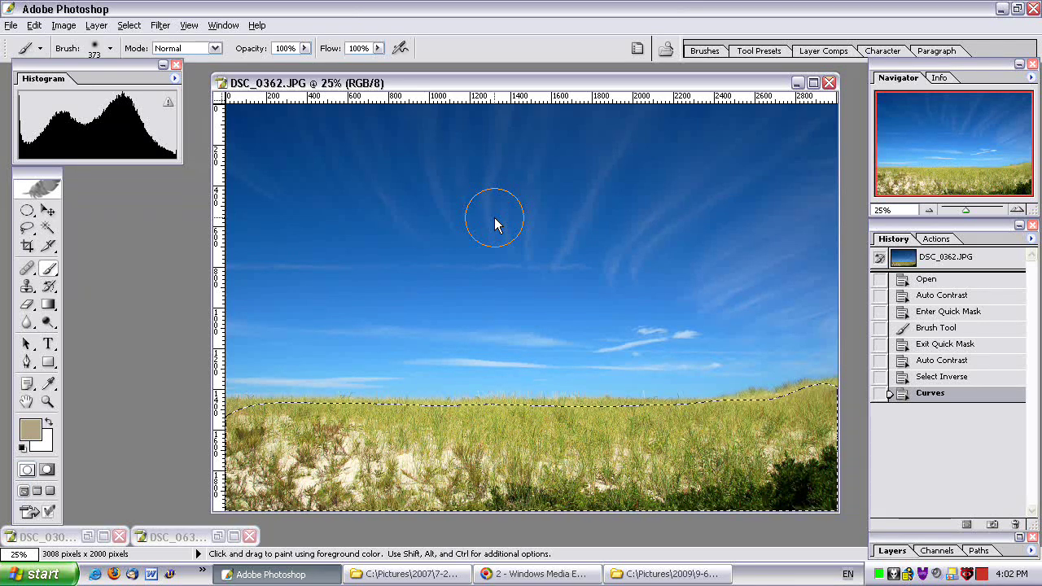
{"action": "left_click", "coordinate": [129, 25]}
Invert the selection back to the sky and display it in Quick Mask mode
{"action": "left_click", "coordinate": [144, 84]}
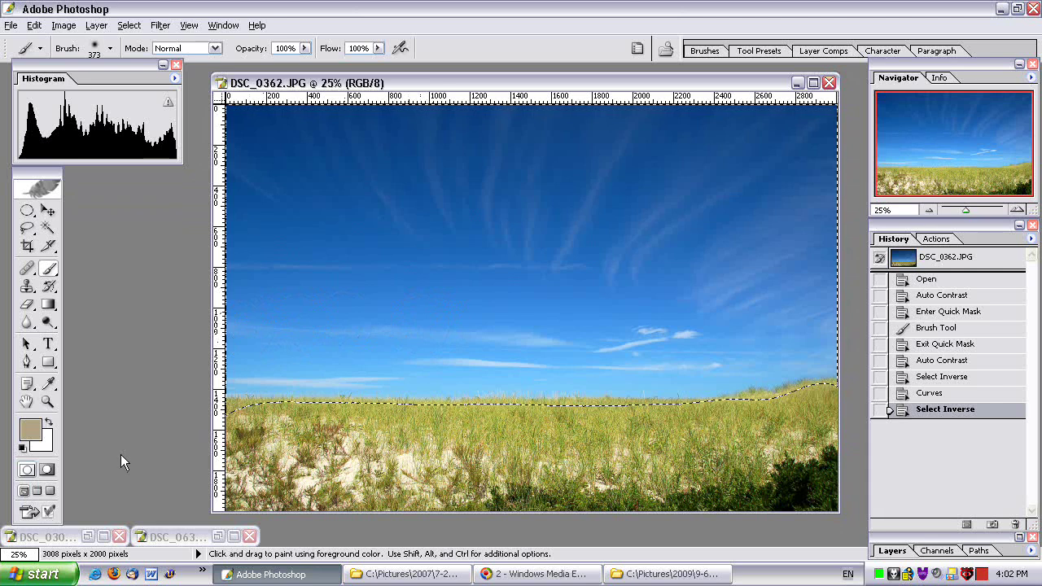
{"action": "left_click", "coordinate": [47, 472]}
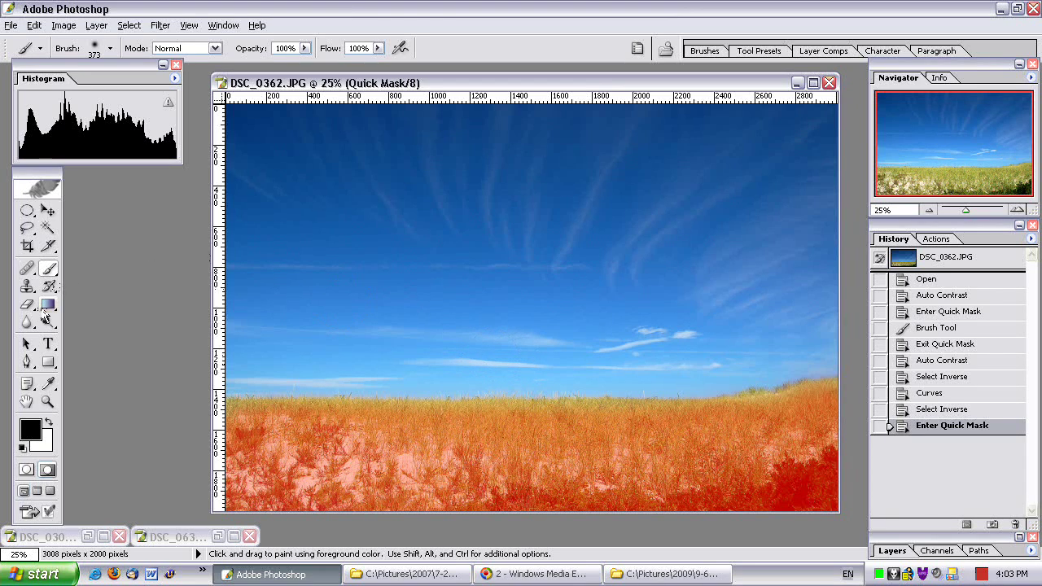
Switch to the Gradient tool and bring up the Gradient Editor for Foreground to Transparent
{"action": "left_click", "coordinate": [48, 307]}
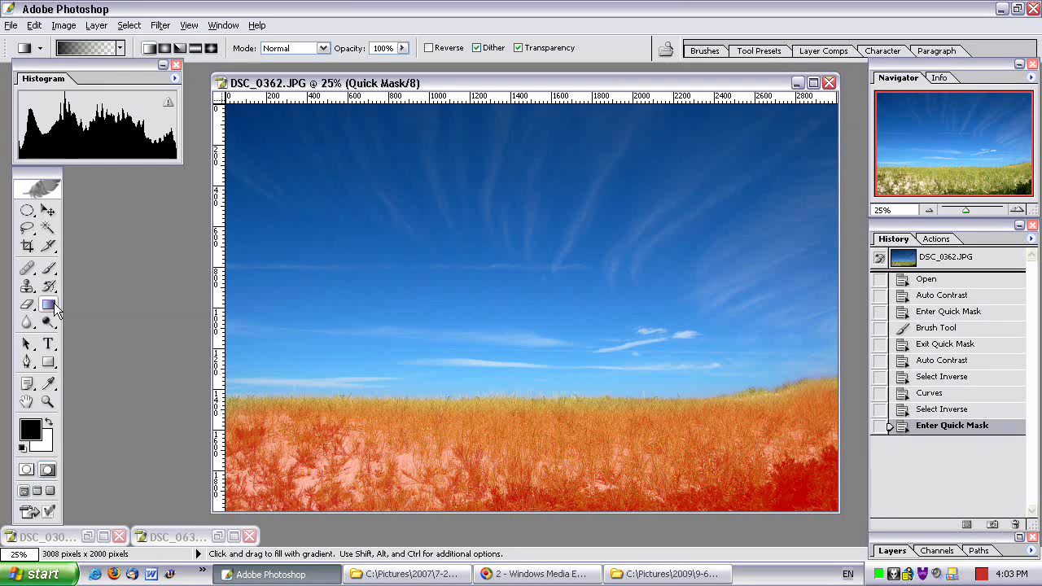
{"action": "left_click", "coordinate": [98, 52]}
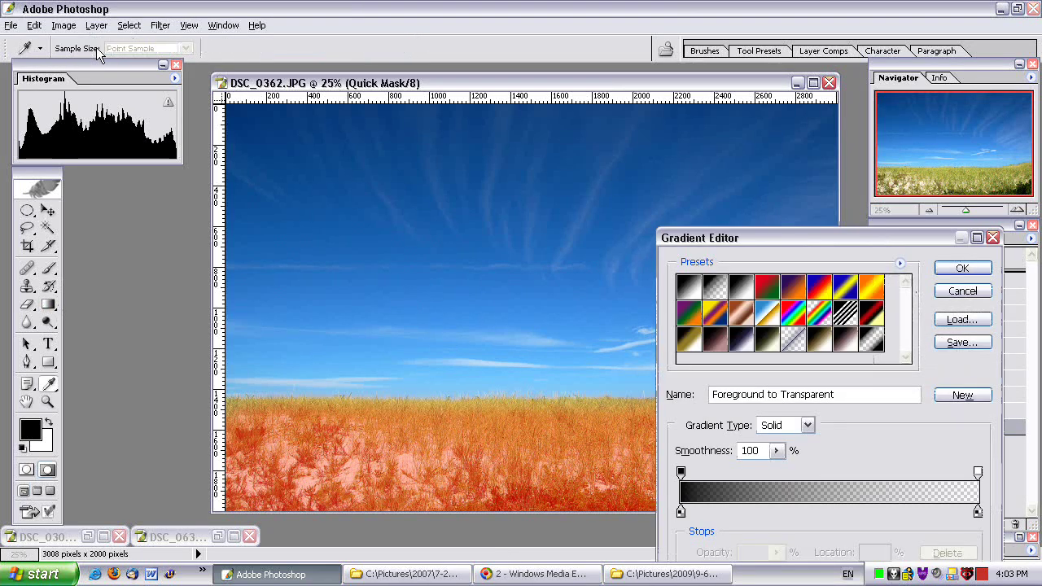
{"action": "left_click_drag", "start_coordinate": [721, 243], "coordinate": [532, 198]}
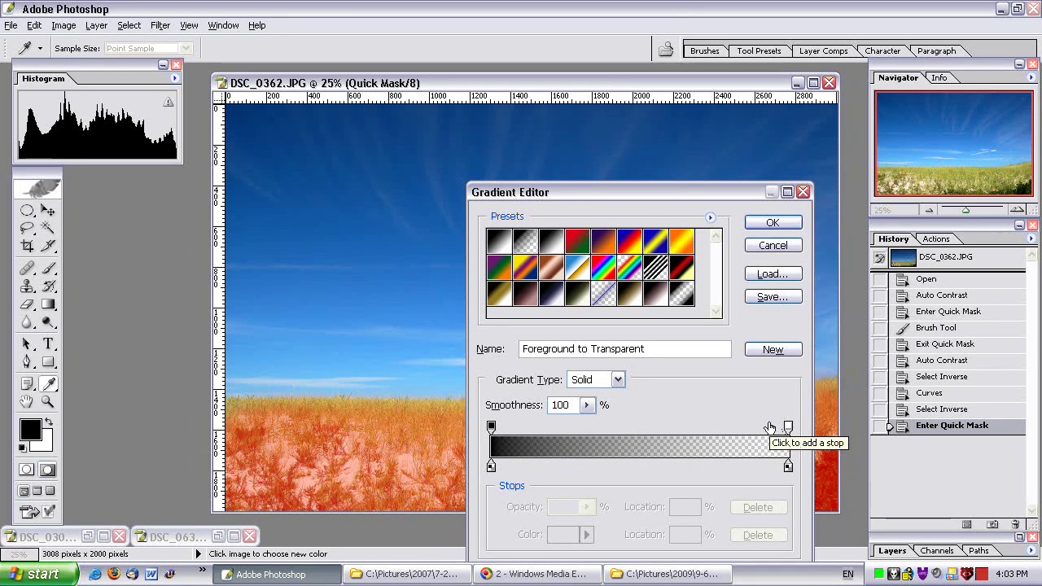
Confirm Foreground to Transparent and drag the gradient from sky top to horizon, redrawing it once
{"action": "left_click", "coordinate": [773, 225]}
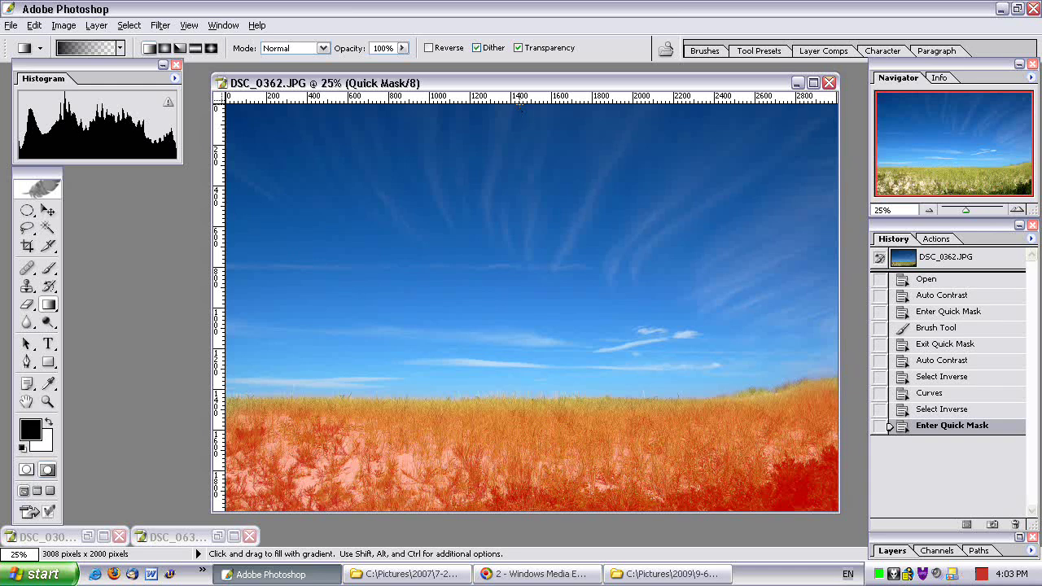
{"action": "left_click_drag", "start_coordinate": [521, 133], "coordinate": [522, 456]}
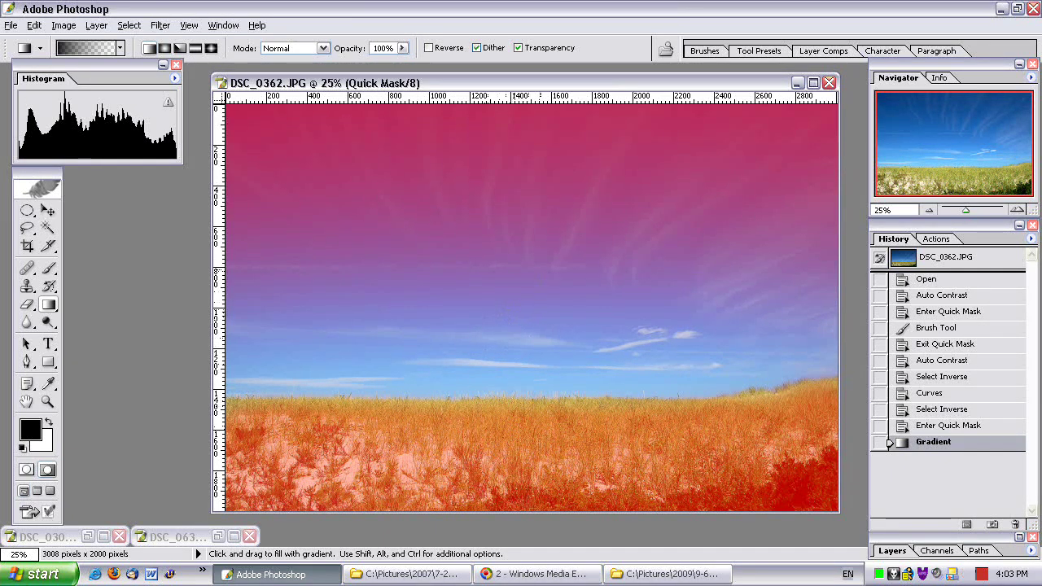
{"action": "left_click_drag", "start_coordinate": [517, 337], "coordinate": [509, 204]}
{"action": "left_click_drag", "start_coordinate": [505, 375], "coordinate": [513, 358]}
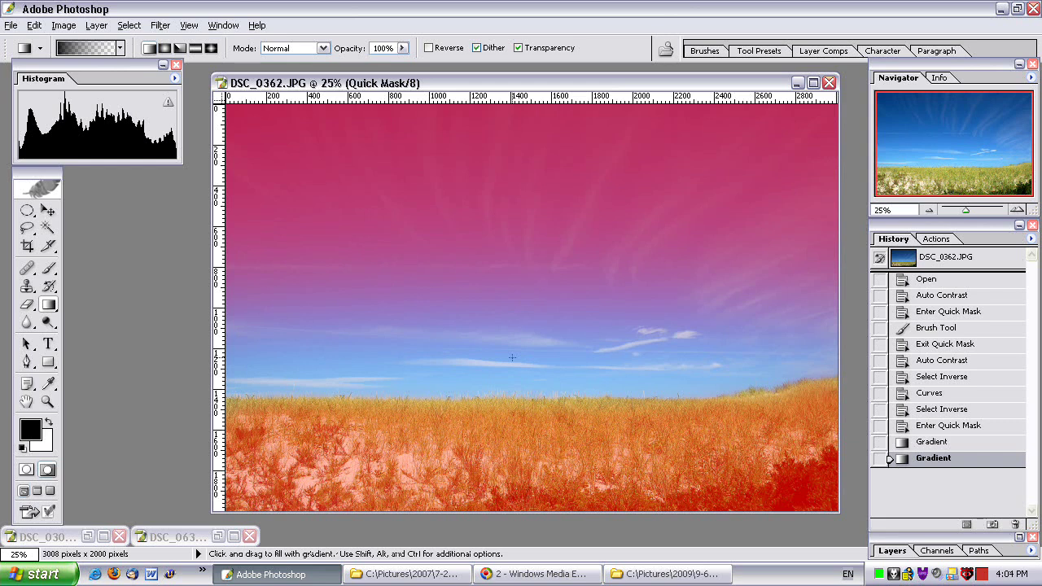
Exit Quick Mask and apply Auto Contrast through the graded selection, comparing with undo before keeping it
{"action": "left_click", "coordinate": [31, 472]}
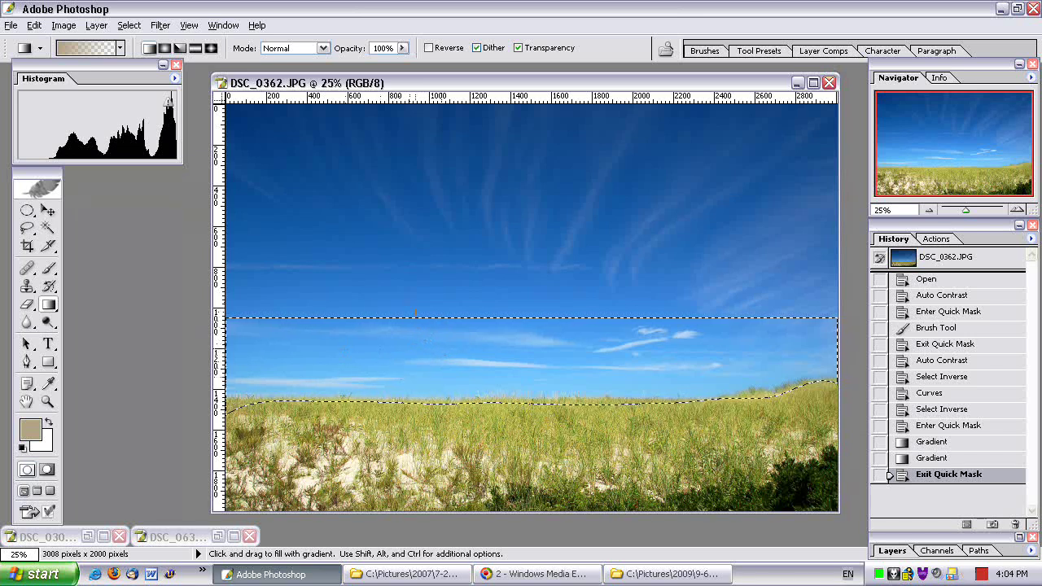
{"action": "left_click", "coordinate": [63, 26]}
{"action": "mouse_move", "coordinate": [119, 66]}
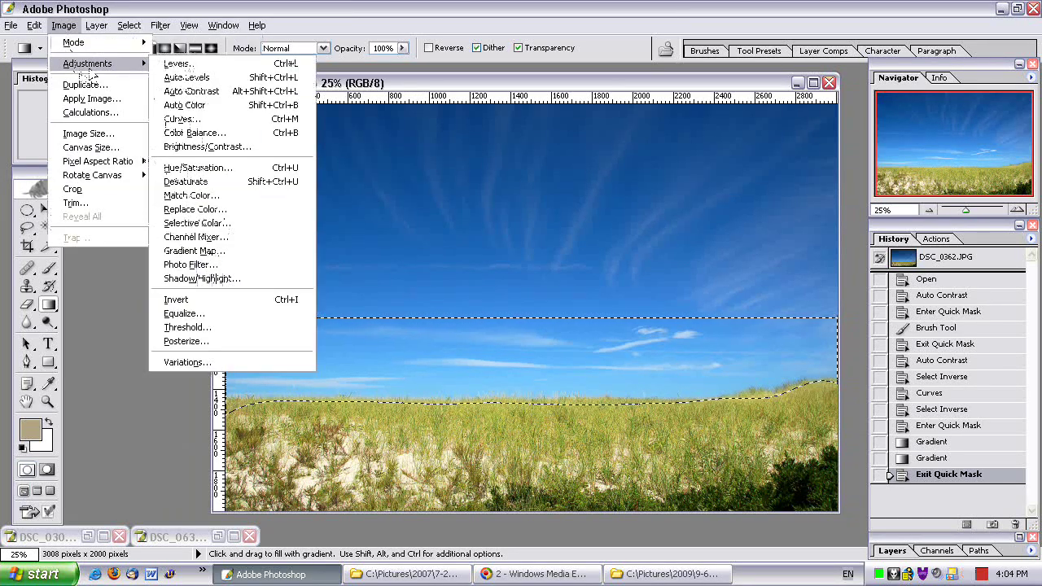
{"action": "left_click", "coordinate": [229, 89]}
{"action": "key", "text": "ctrl+z"}
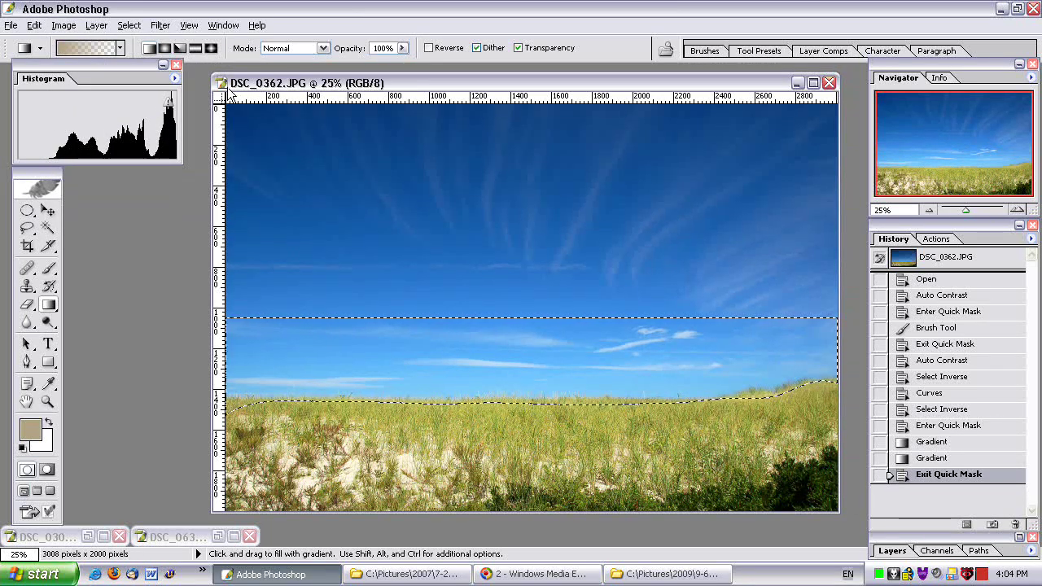
{"action": "key", "text": "ctrl+z"}
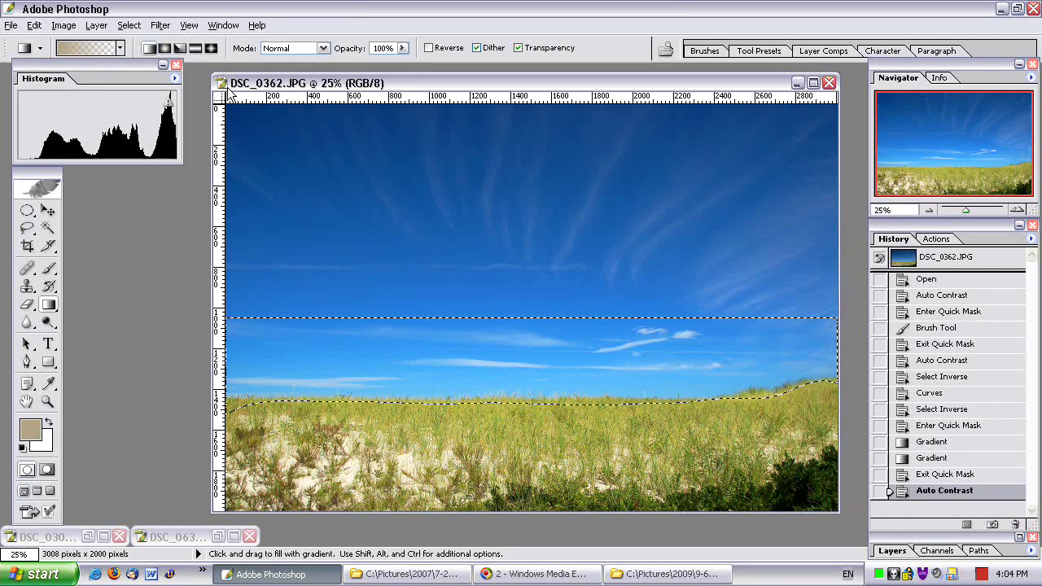
{"action": "key", "text": "ctrl+z"}
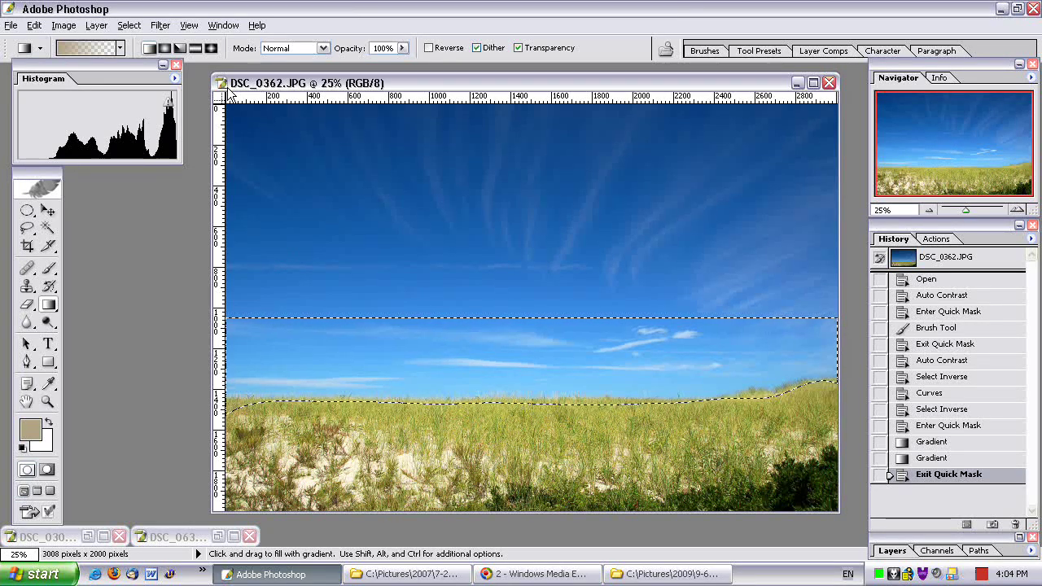
{"action": "key", "text": "ctrl+shift+alt+l"}
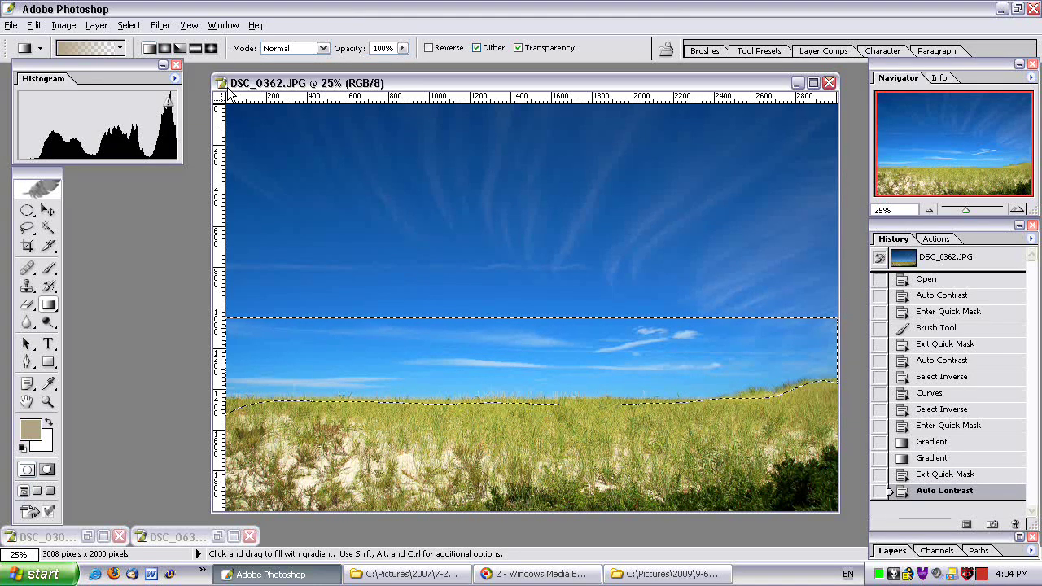
Apply Curves to the sky with black point 23 and input 145 lowered to 120
{"action": "left_click", "coordinate": [64, 25]}
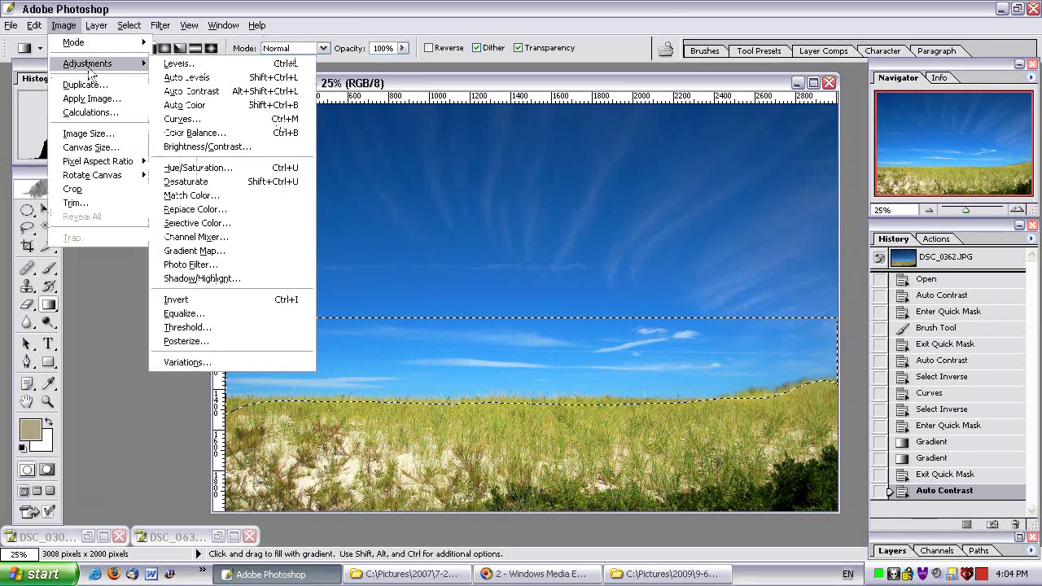
{"action": "mouse_move", "coordinate": [131, 65]}
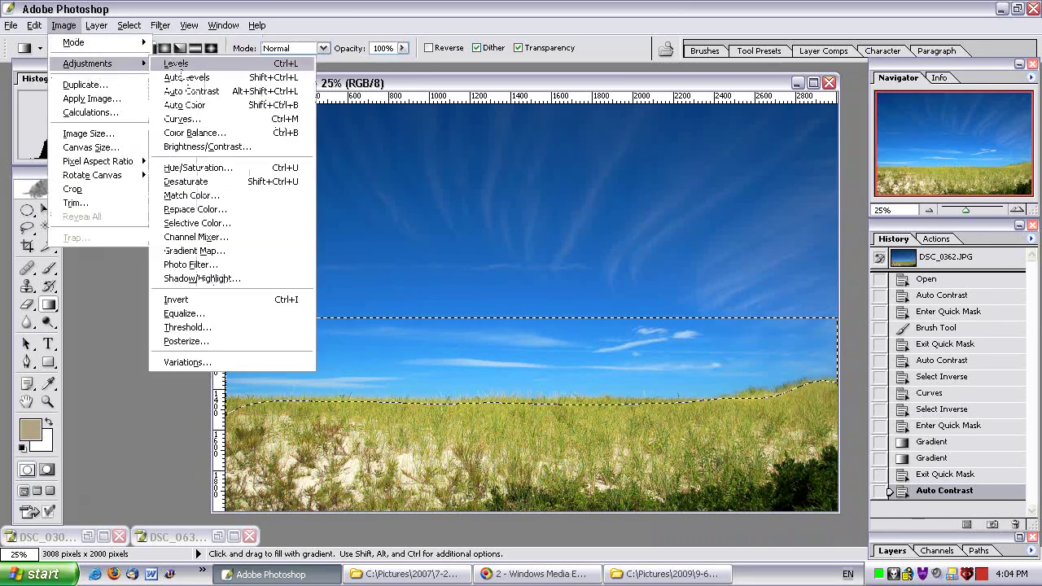
{"action": "left_click", "coordinate": [196, 120]}
{"action": "left_click_drag", "start_coordinate": [158, 177], "coordinate": [1026, 238]}
{"action": "left_click_drag", "start_coordinate": [816, 419], "coordinate": [827, 419]}
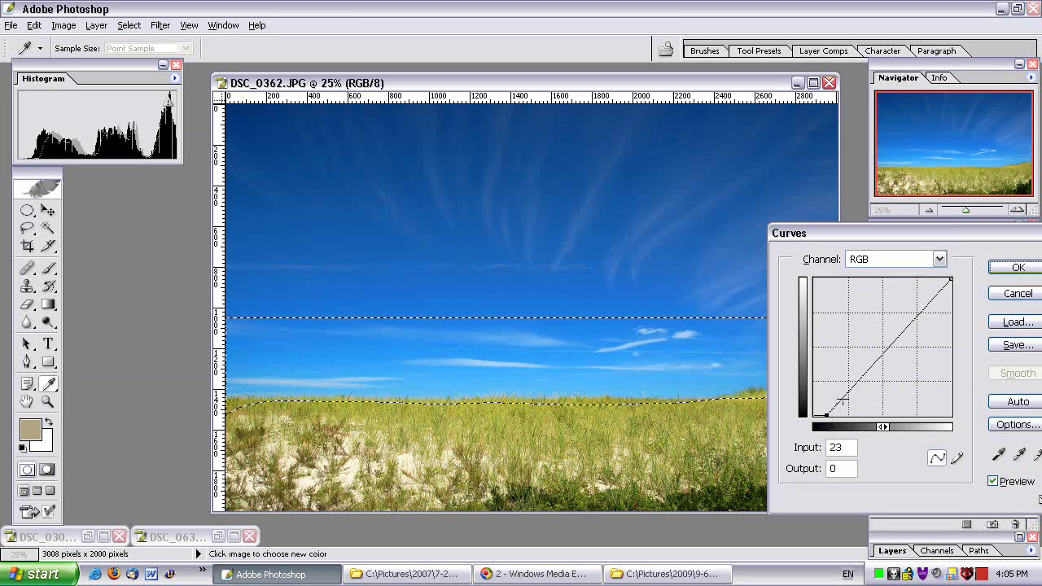
{"action": "left_click_drag", "start_coordinate": [886, 347], "coordinate": [891, 351]}
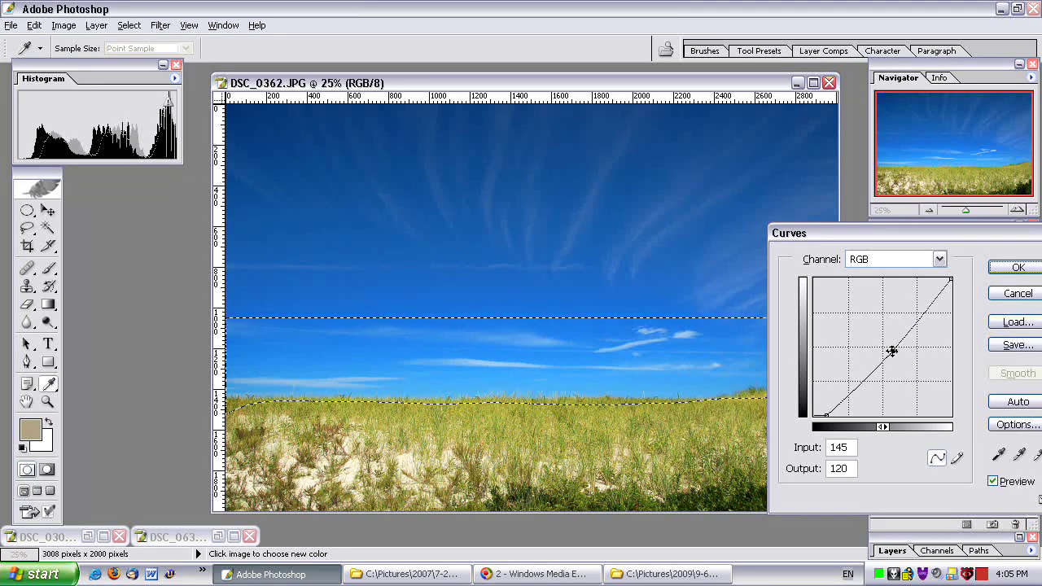
{"action": "left_click", "coordinate": [1008, 484]}
{"action": "left_click", "coordinate": [1008, 485]}
{"action": "left_click", "coordinate": [1007, 484]}
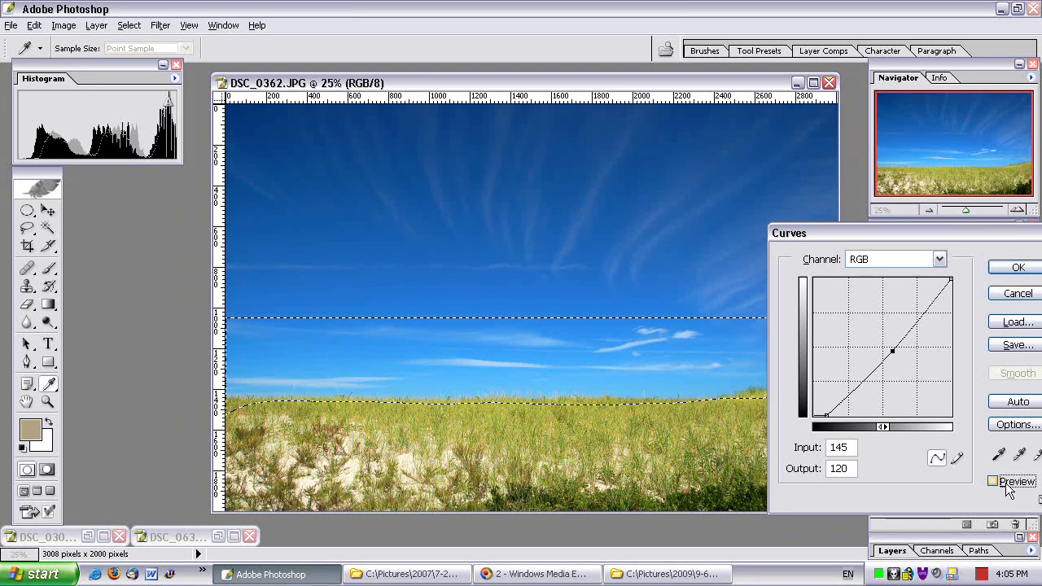
{"action": "left_click", "coordinate": [1007, 483]}
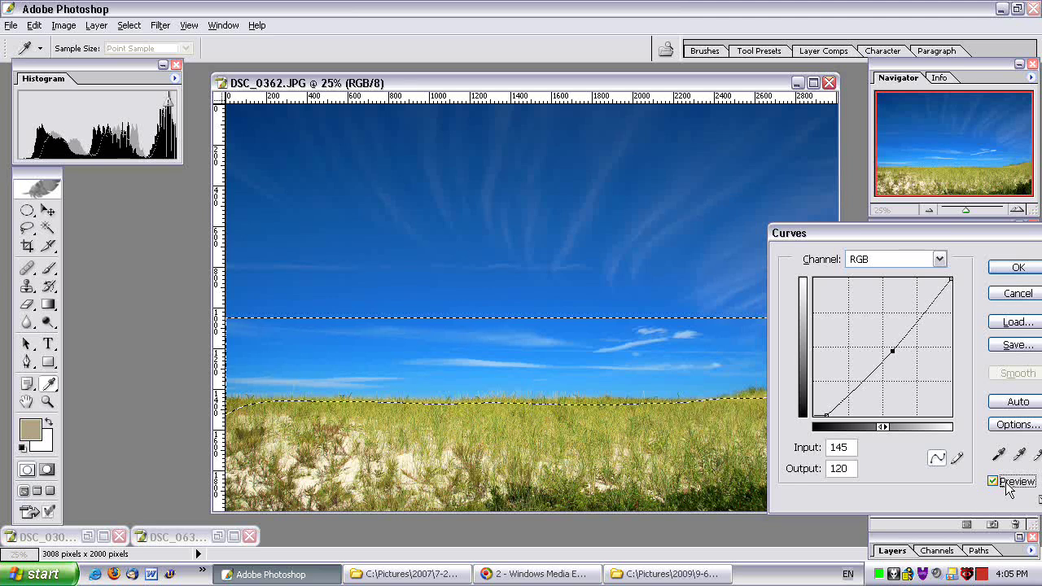
{"action": "left_click", "coordinate": [1016, 268]}
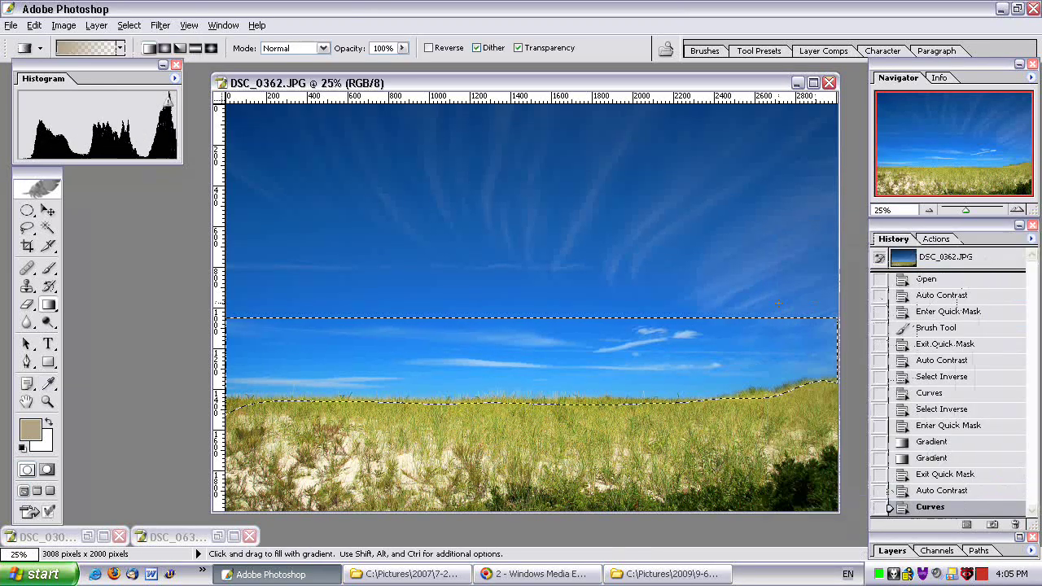
Clear the graded sky selection using Select > Deselect
{"action": "left_click", "coordinate": [129, 25]}
{"action": "left_click", "coordinate": [138, 57]}
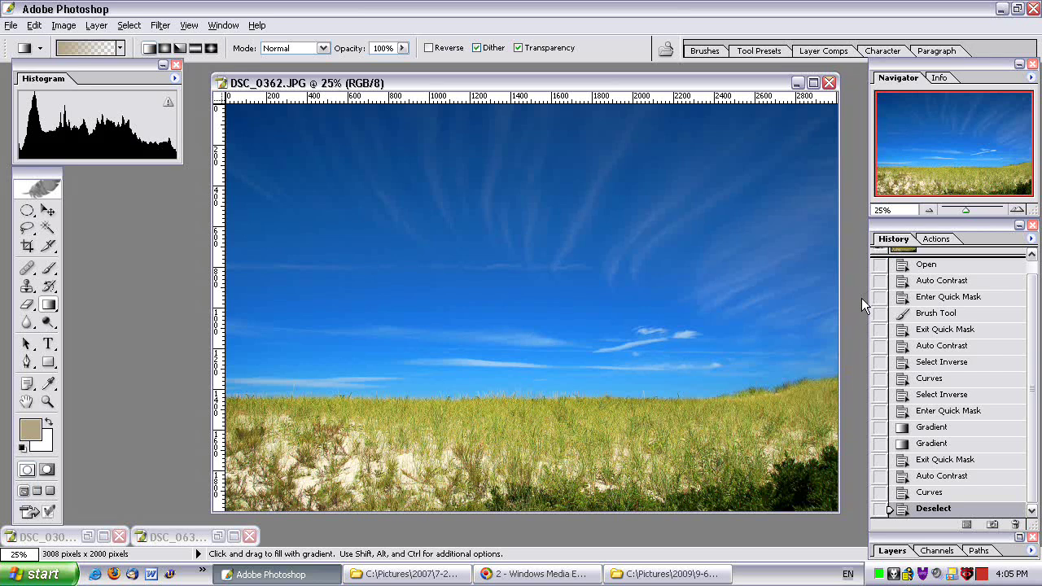
{"action": "scroll", "coordinate": [962, 358], "scroll_direction": "up", "scroll_amount": 2}
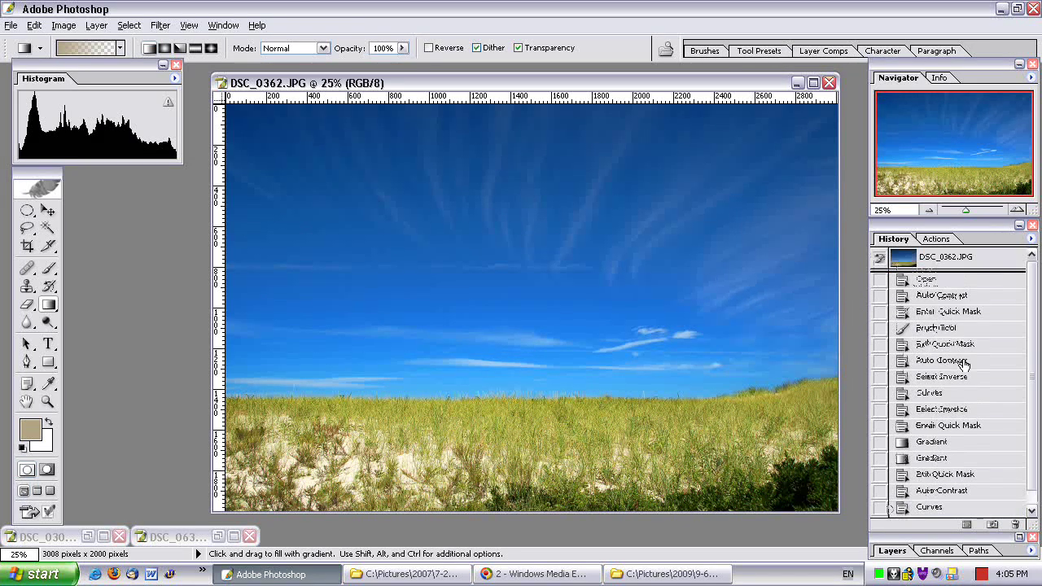
{"action": "left_click", "coordinate": [938, 257]}
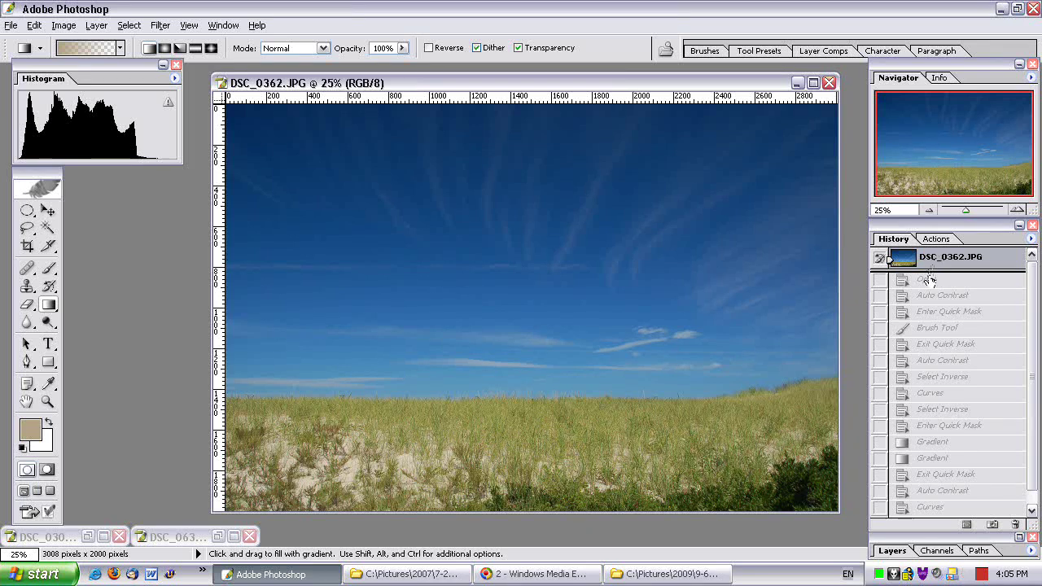
{"action": "left_click", "coordinate": [942, 296]}
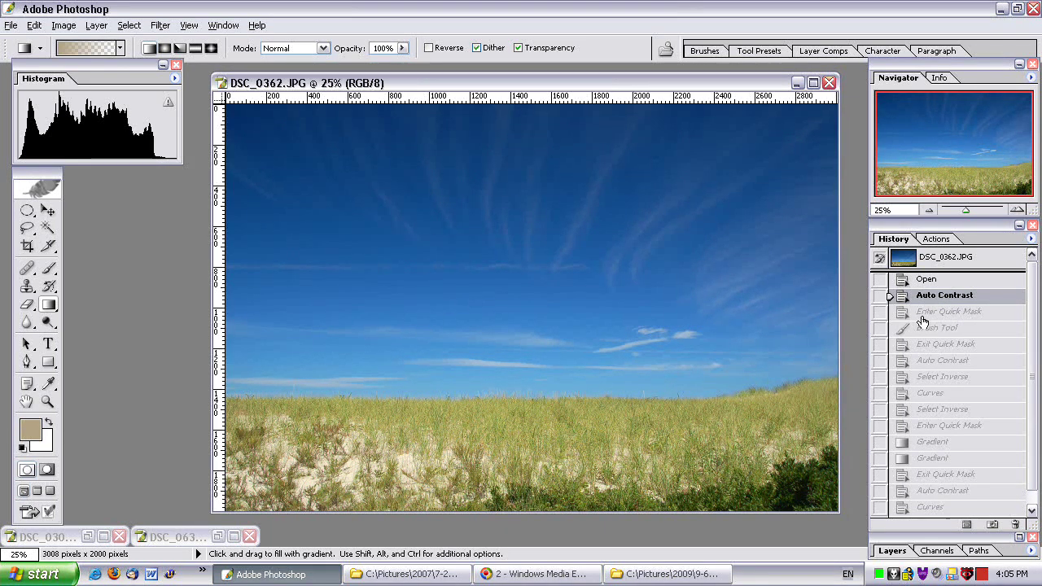
{"action": "scroll", "coordinate": [916, 338], "scroll_direction": "down", "scroll_amount": 1}
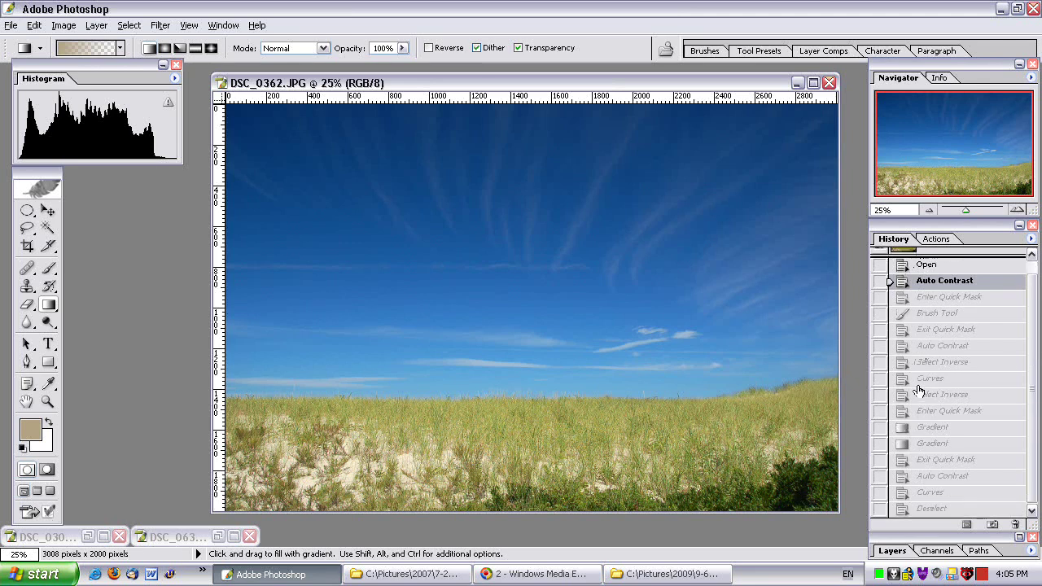
{"action": "left_click", "coordinate": [946, 512]}
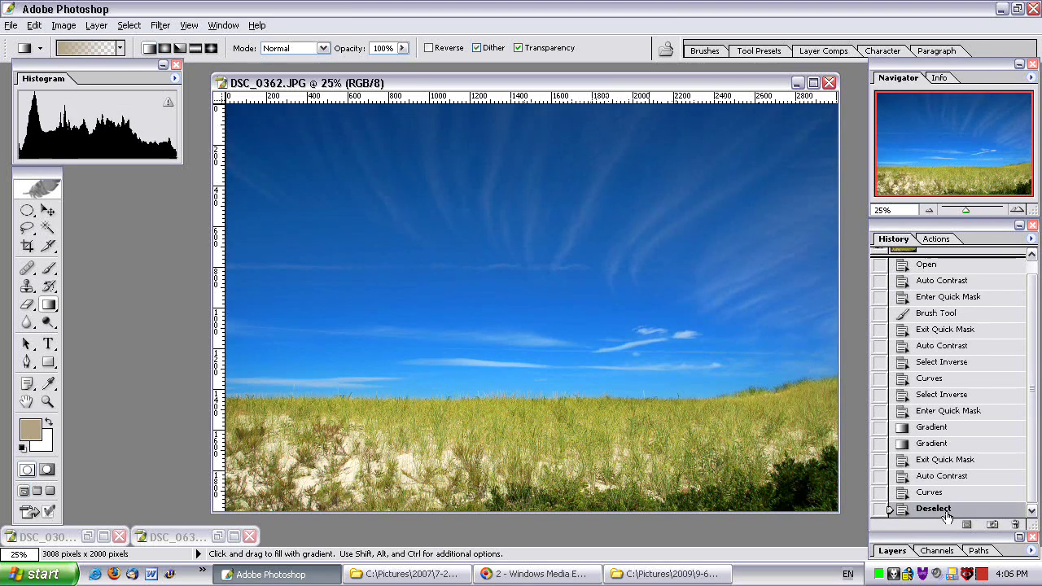